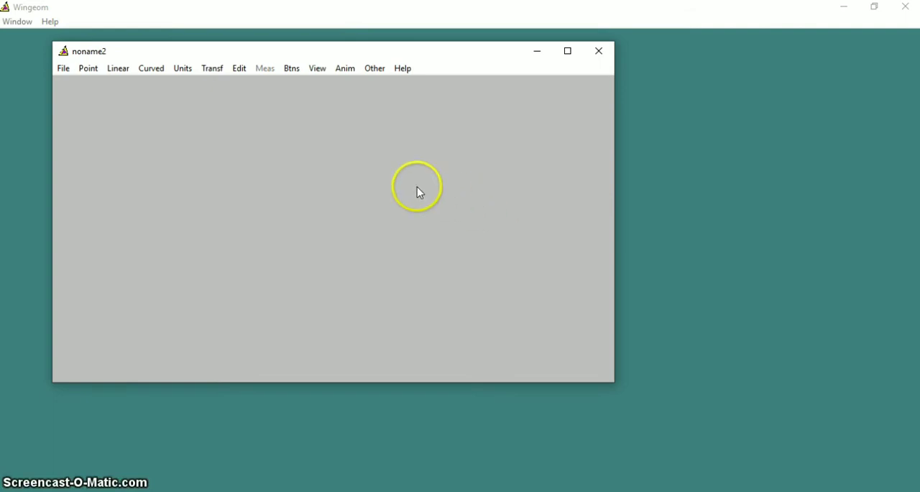
- Start a new polyhedral rectangular box and set its length to 10
click(185, 73)
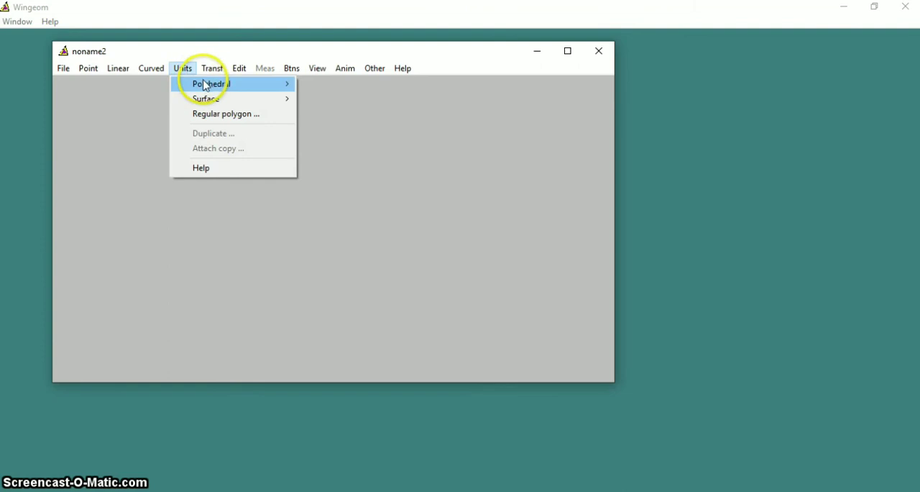
mouse_move(205, 85)
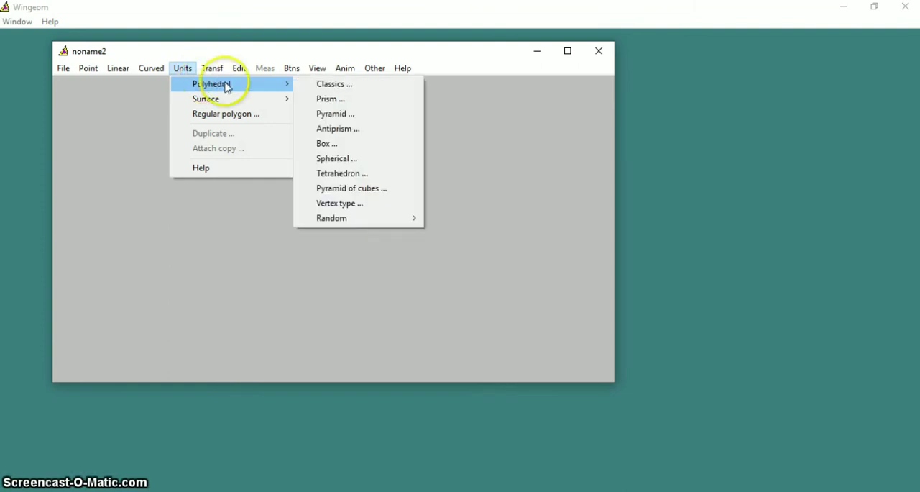
click(345, 143)
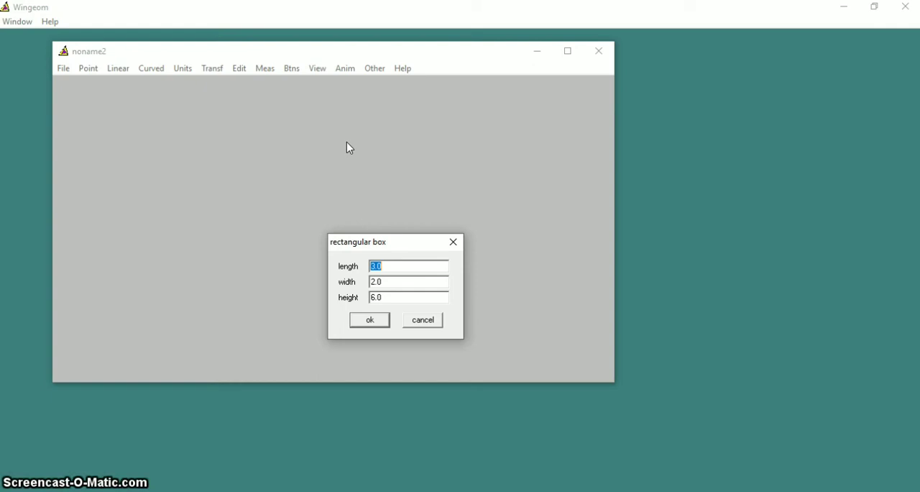
click(387, 267)
key(BackSpace)
key(BackSpace)
key(BackSpace)
text(10)
- Set the box's width and height to 10 each and create the cube
click(388, 281)
key(BackSpace)
key(BackSpace)
key(BackSpace)
text(10)
click(389, 293)
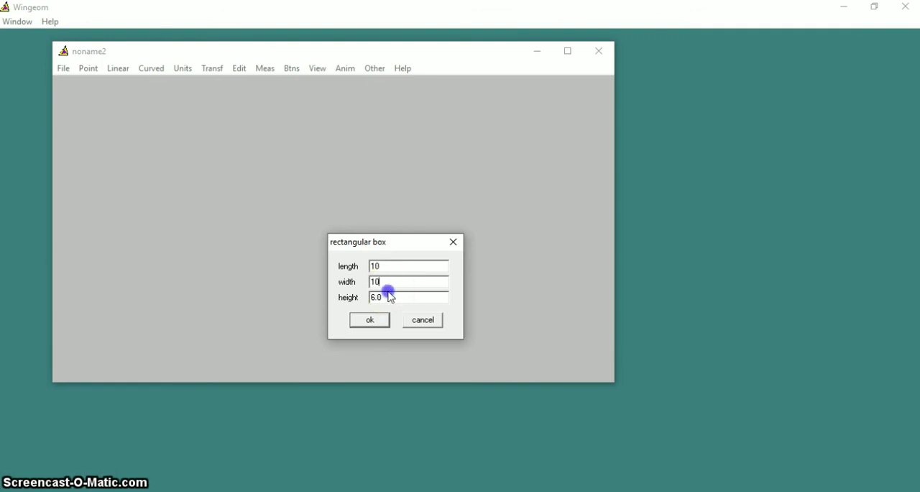
click(384, 294)
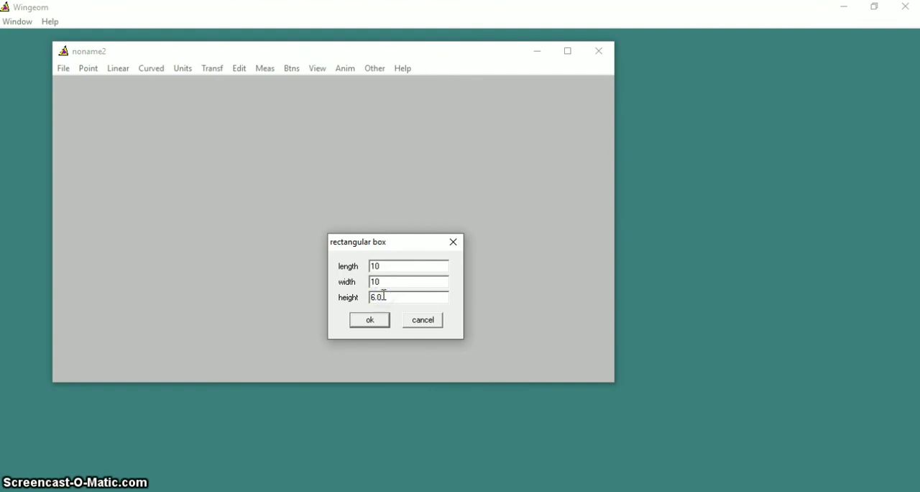
key(BackSpace)
key(BackSpace)
key(BackSpace)
text(10)
click(369, 319)
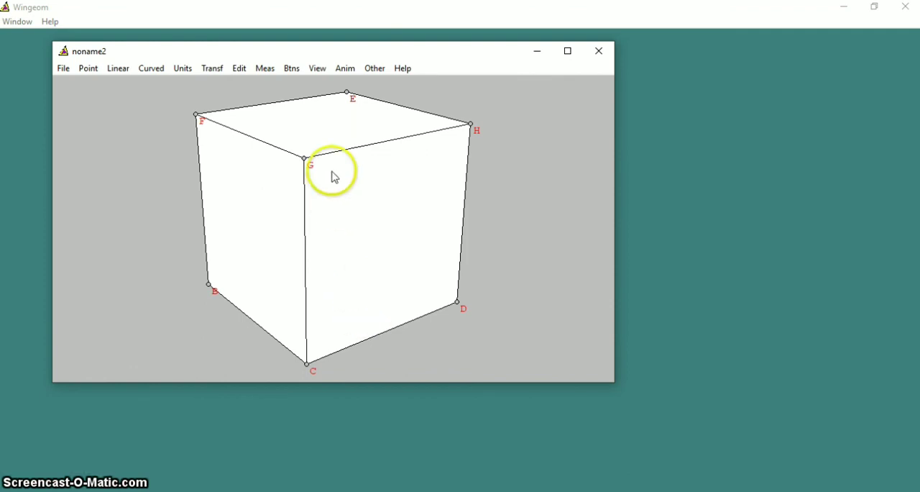
- Change the cube's display to painted and dotted so its hidden edges are drawn as dashed lines
click(322, 70)
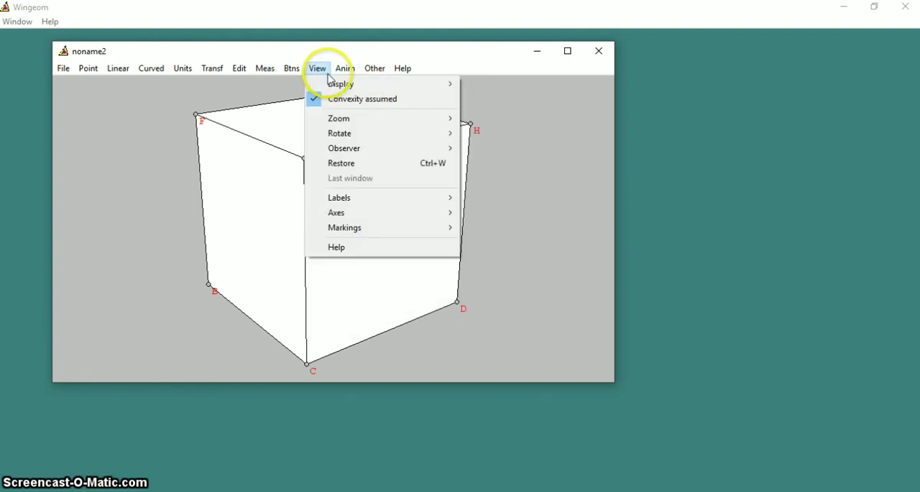
mouse_move(329, 84)
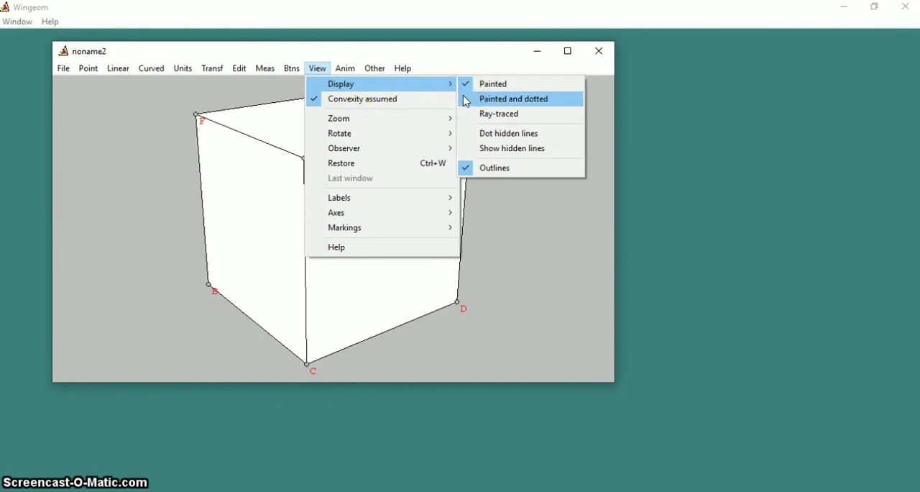
click(513, 98)
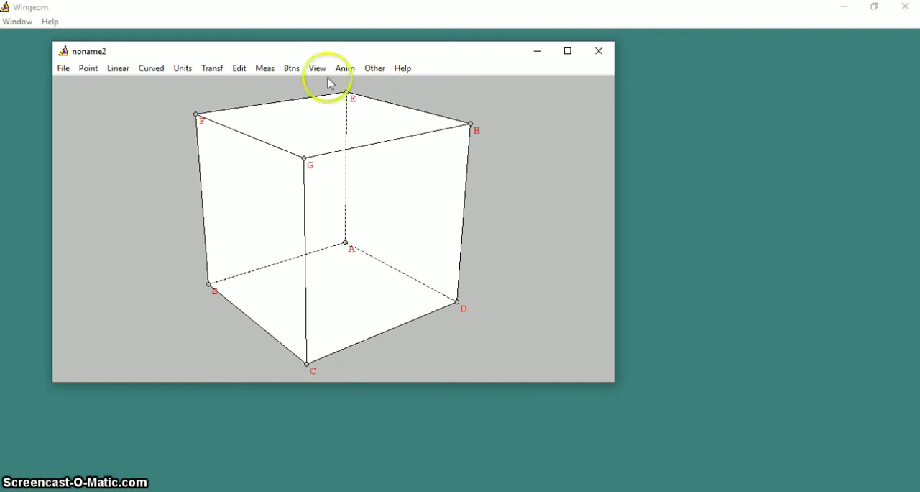
- Add a measurement of the cube's edge AB
click(265, 68)
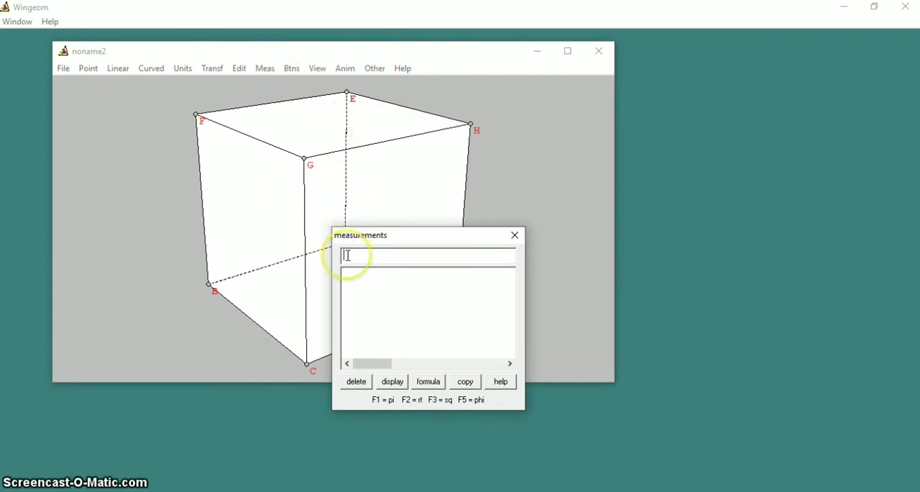
key(Caps_Lock)
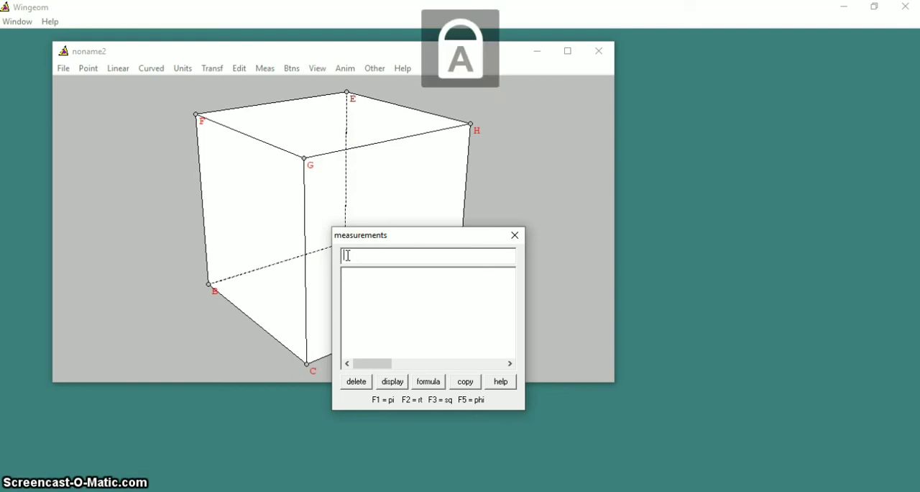
text(AB)
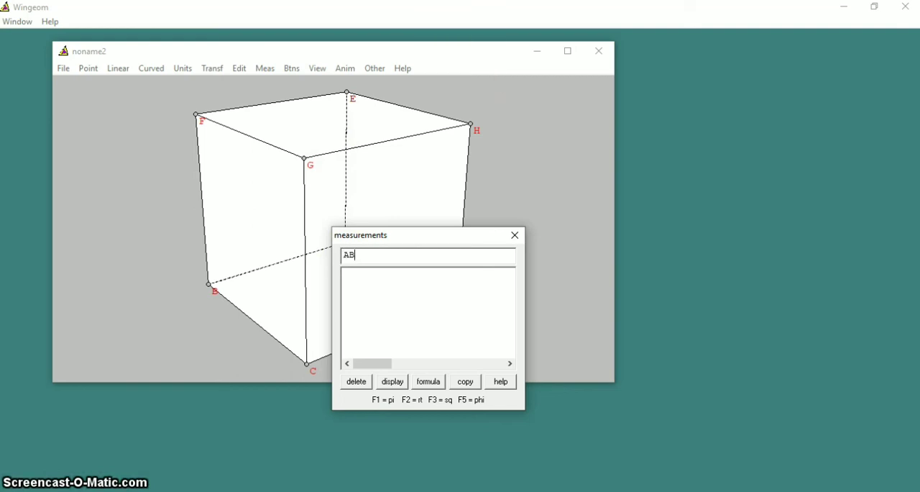
key(Return)
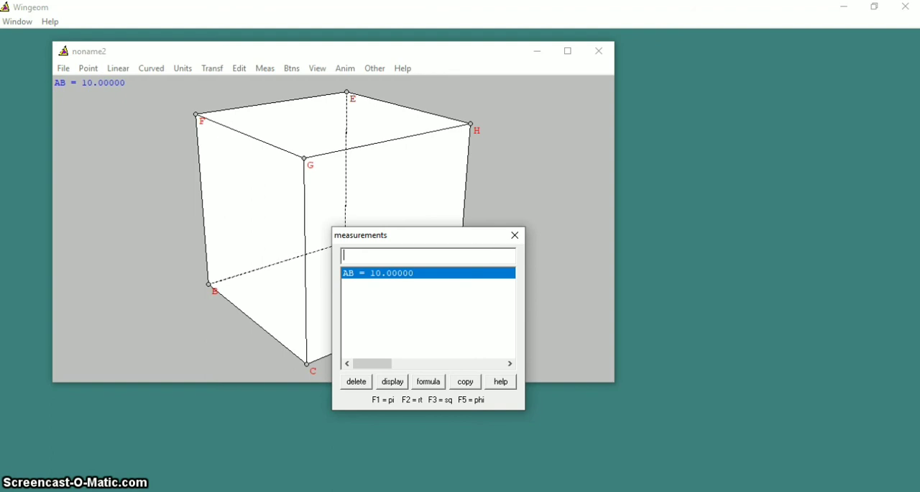
- Add the cube's surface area as a measurement with the expression 6*AB*AB
text(6)
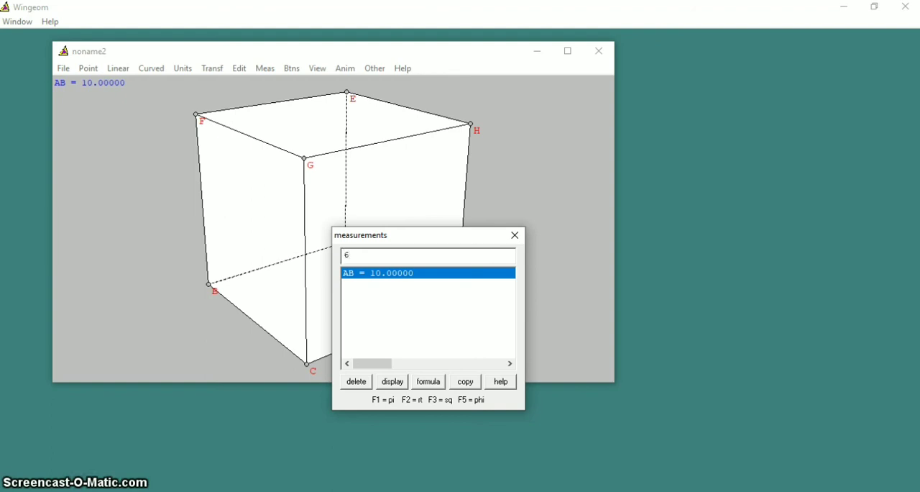
text(*)
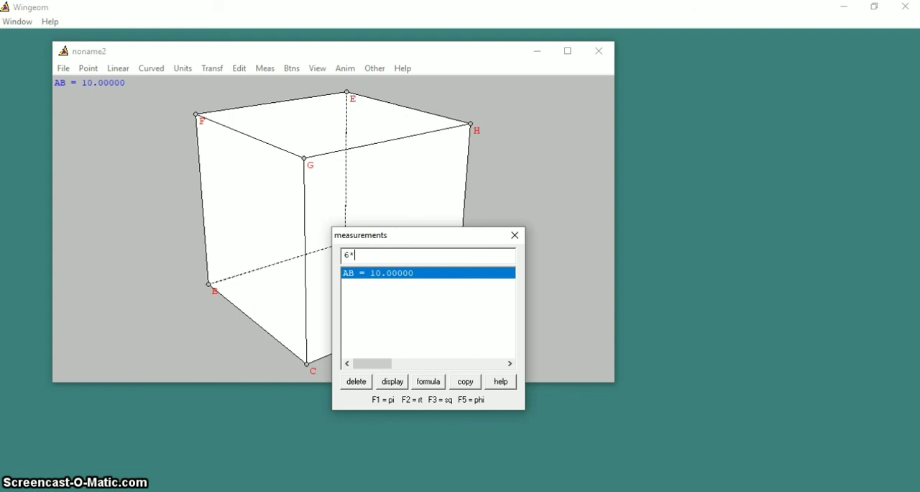
text(AB*AB)
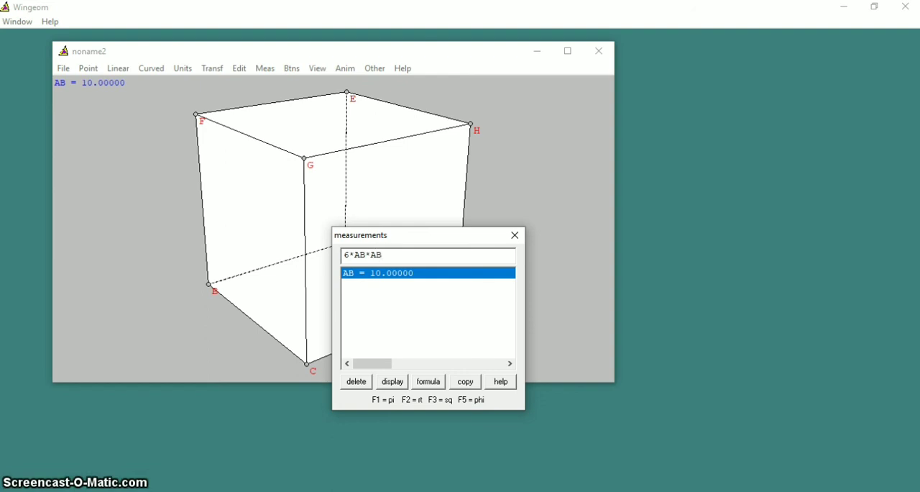
key(Return)
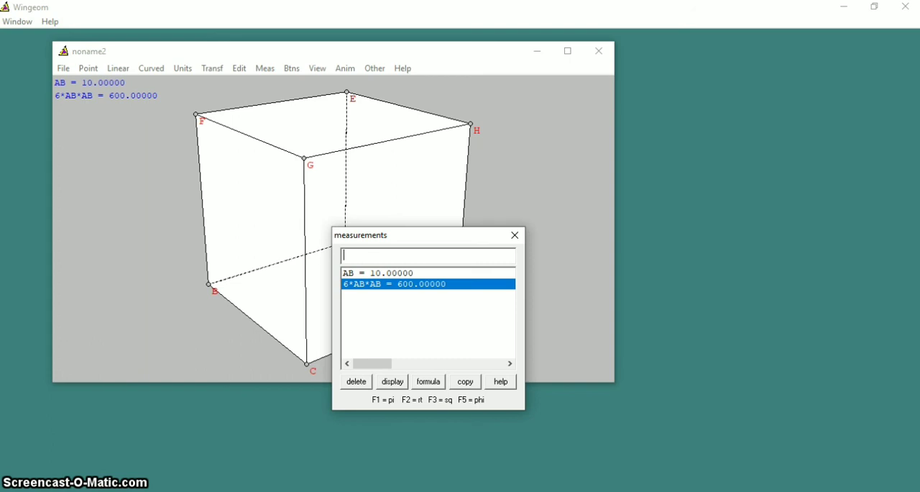
- Add the cube's volume as a measurement with the expression AB*AB*AB
text(AB*)
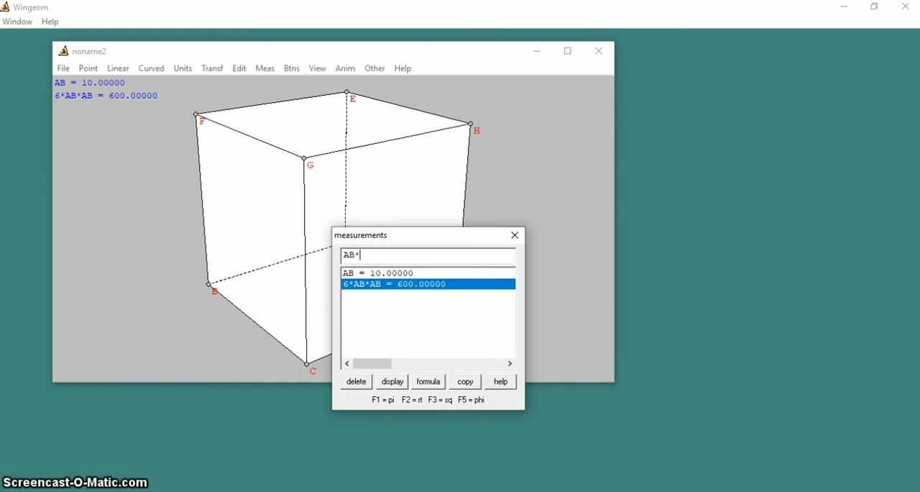
text(AB*)
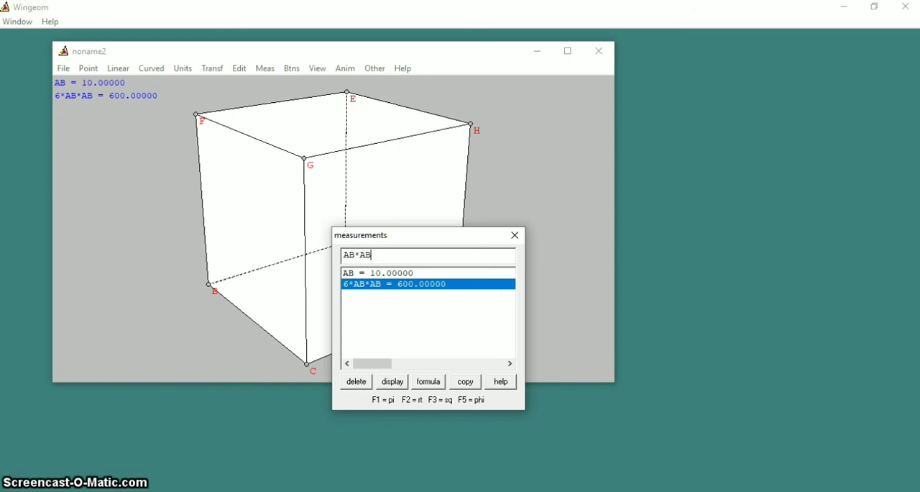
text(AB)
key(Return)
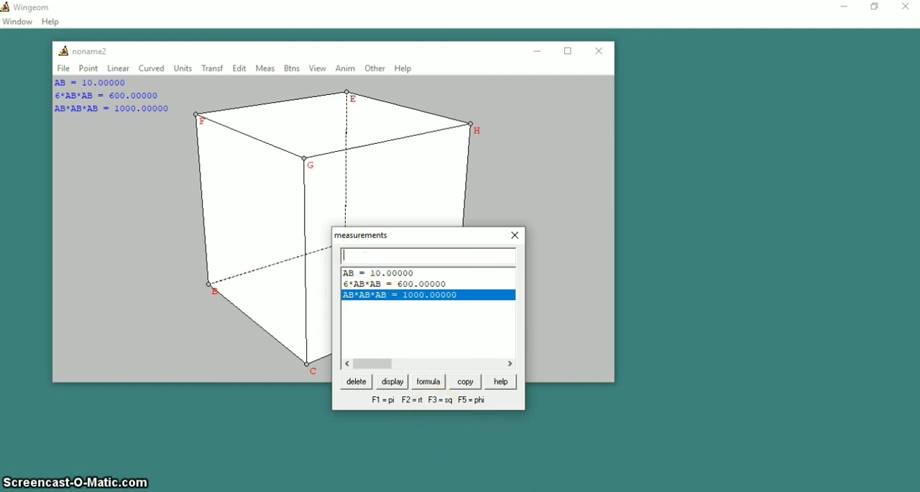
- Switch to the PowerPoint presentation and show the closing THANK YOU! slide, number 13
click(475, 446)
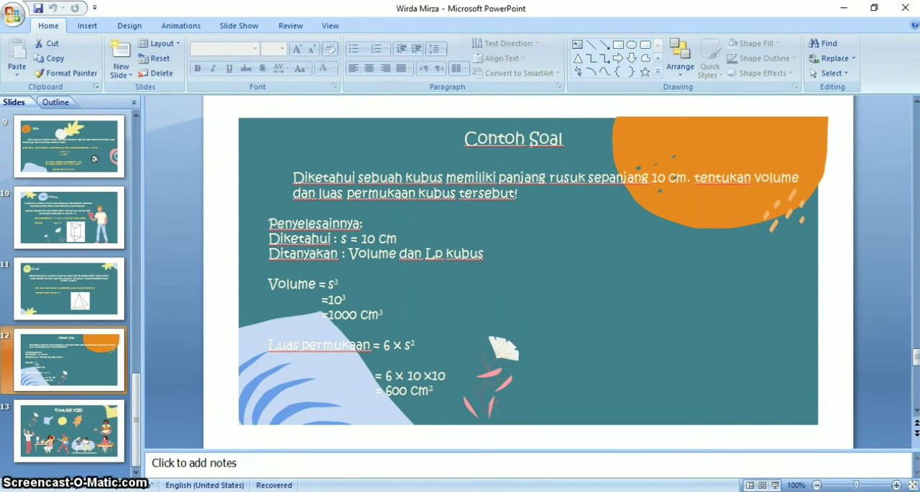
click(112, 428)
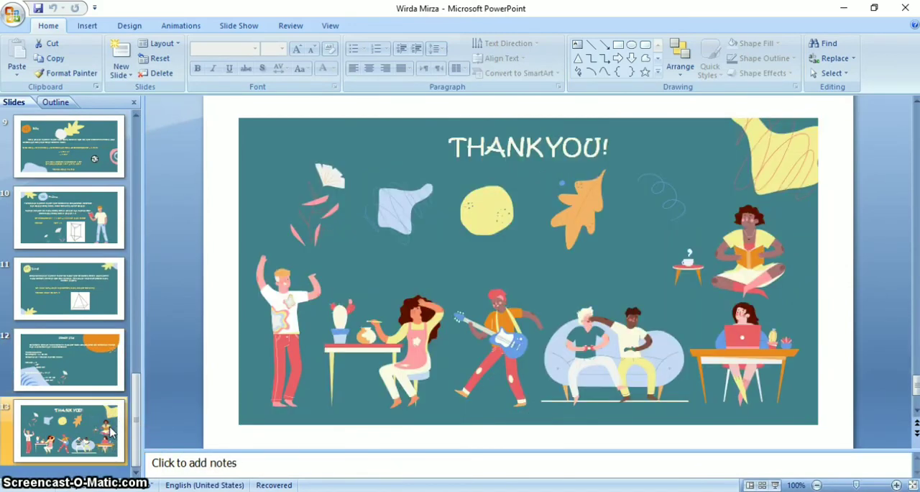